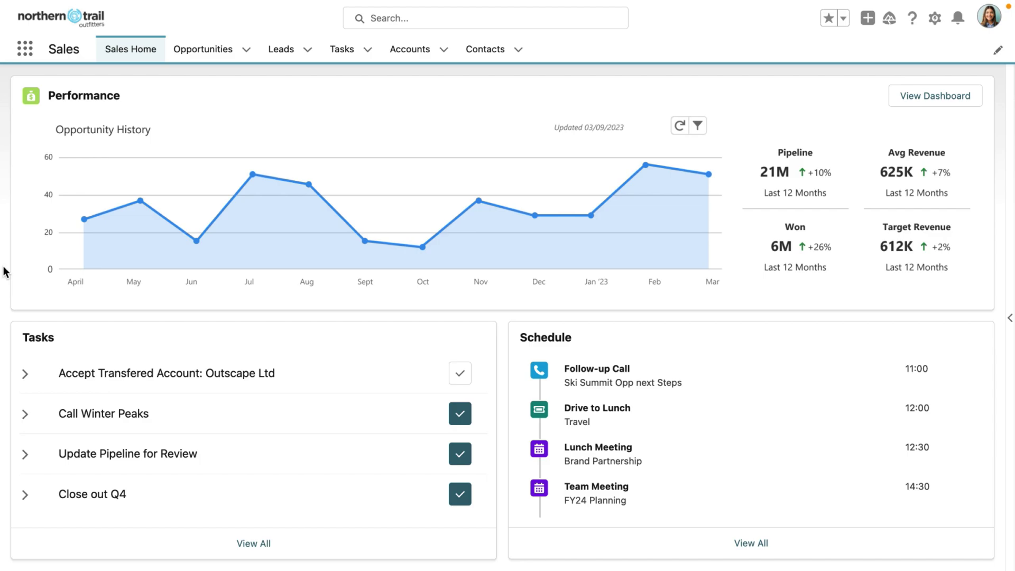
Step: Expand the 'Accept Transfered Account' task and ask Einstein for an Outscape overview with recent news
{"action": "left_click", "coordinate": [23, 374]}
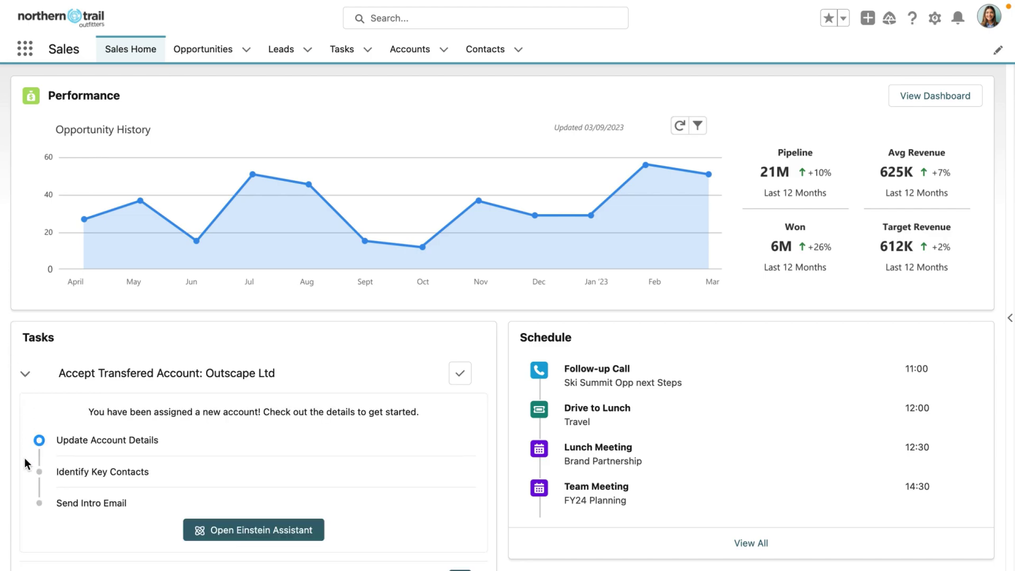
{"action": "left_click", "coordinate": [231, 530]}
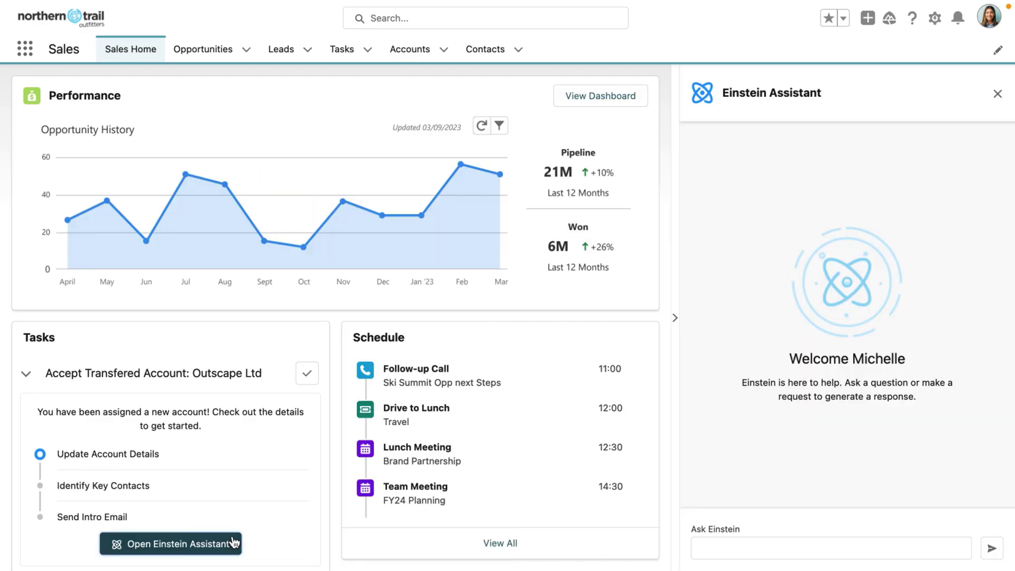
{"action": "left_click", "coordinate": [739, 547]}
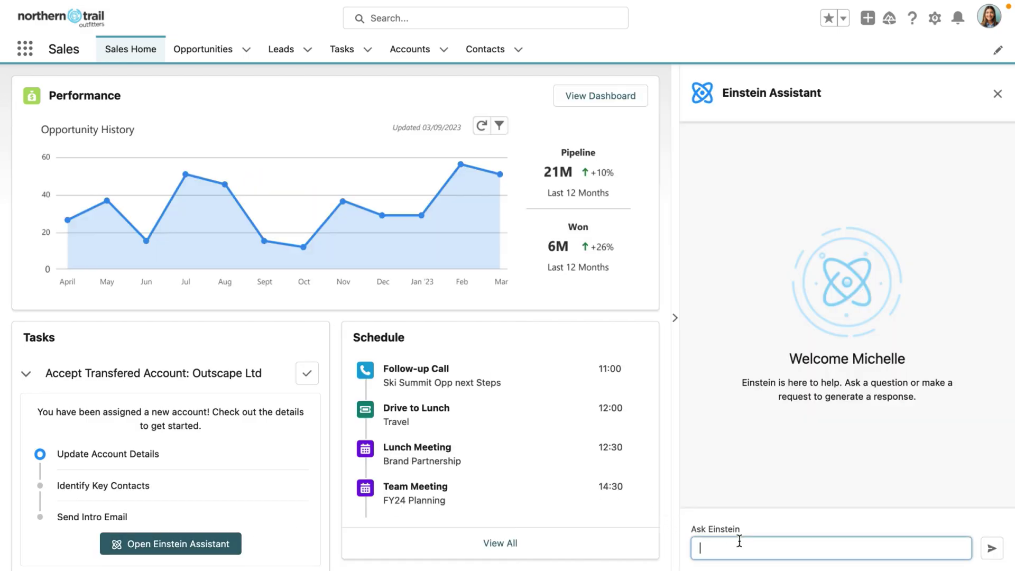
{"action": "type", "text": "Can you write me an overview"}
{"action": "type", "text": " of outscape and inc"}
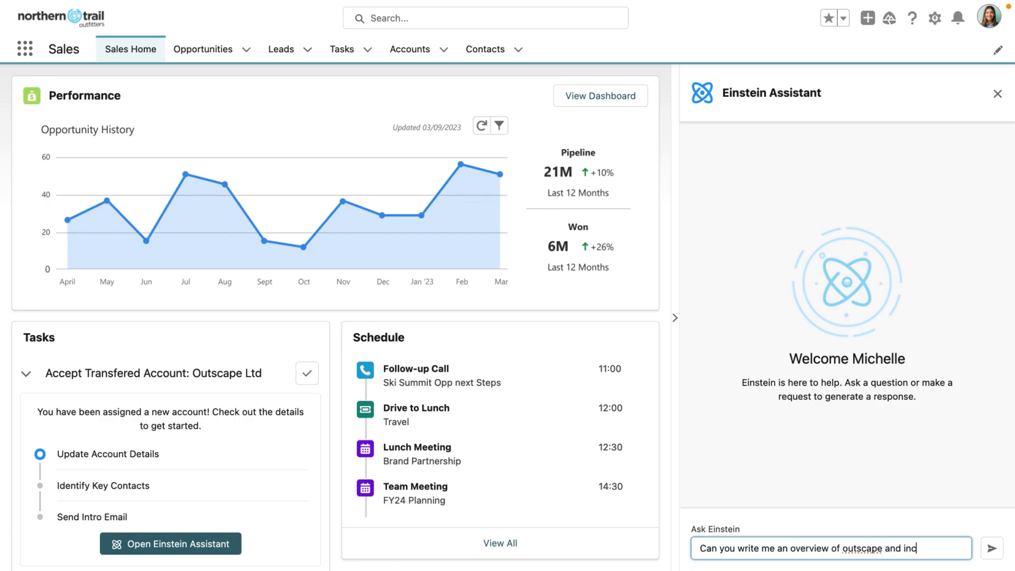
{"action": "type", "text": "lude recent news"}
{"action": "key", "text": "Return"}
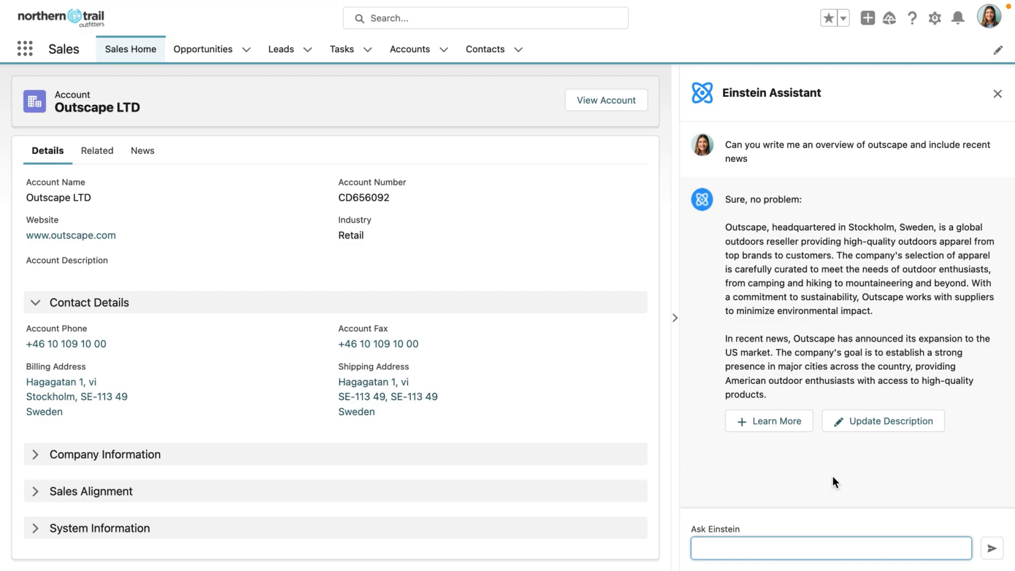
Step: Save Einstein's Outscape overview, including the US expansion news, as the Account Description
{"action": "left_click", "coordinate": [893, 424]}
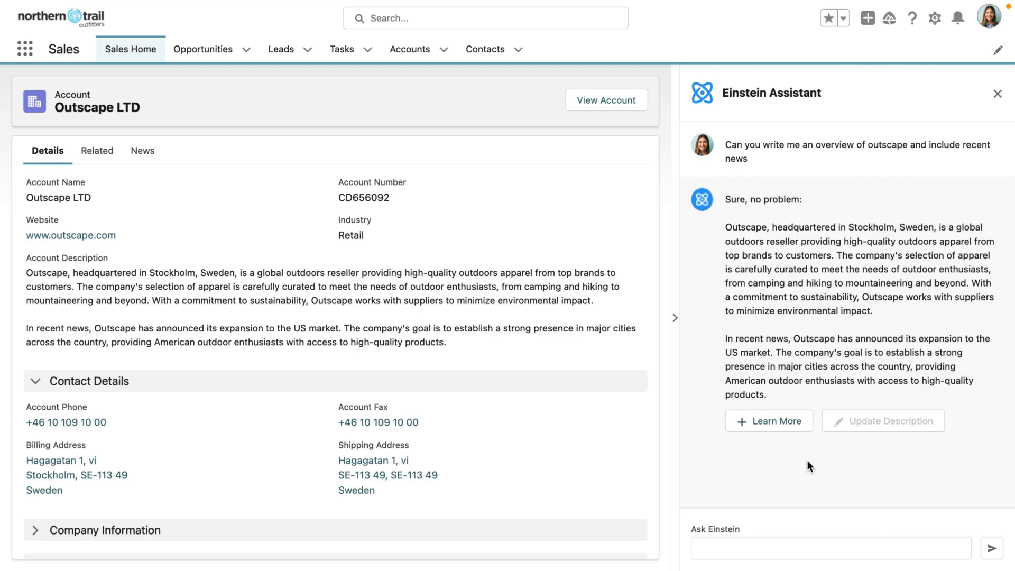
{"action": "left_click", "coordinate": [754, 422]}
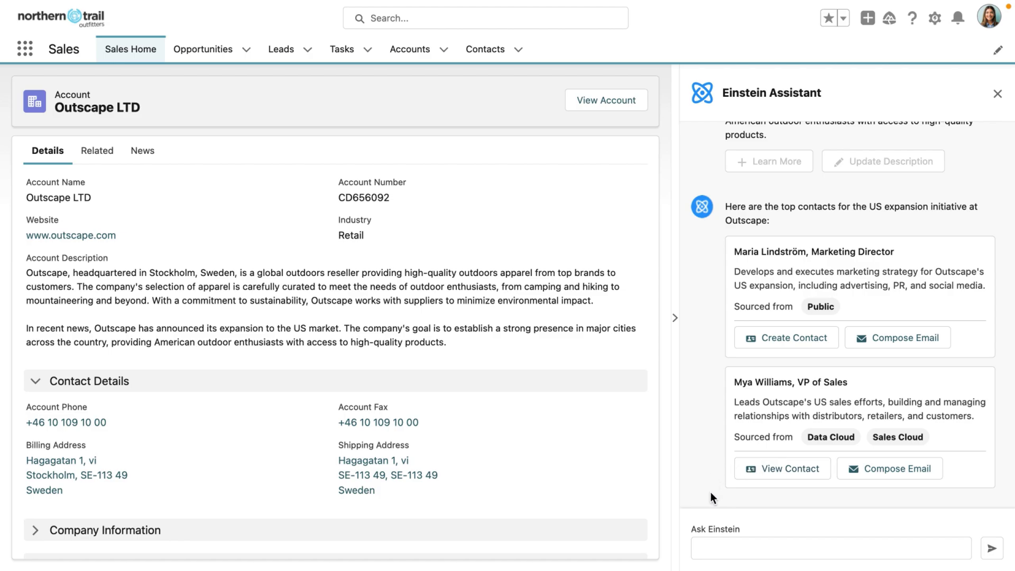
{"action": "left_click", "coordinate": [889, 473]}
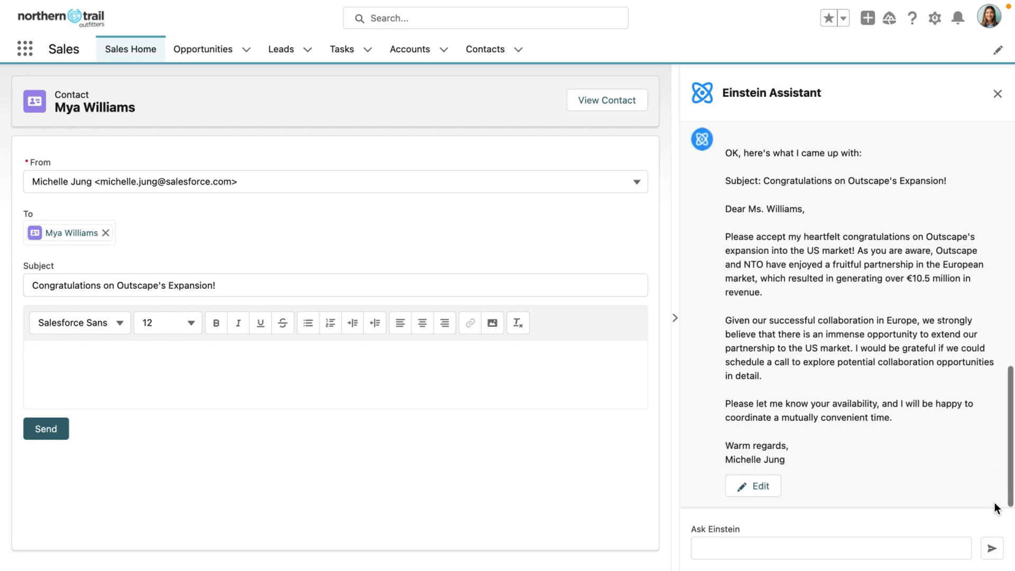
{"action": "left_click", "coordinate": [763, 492]}
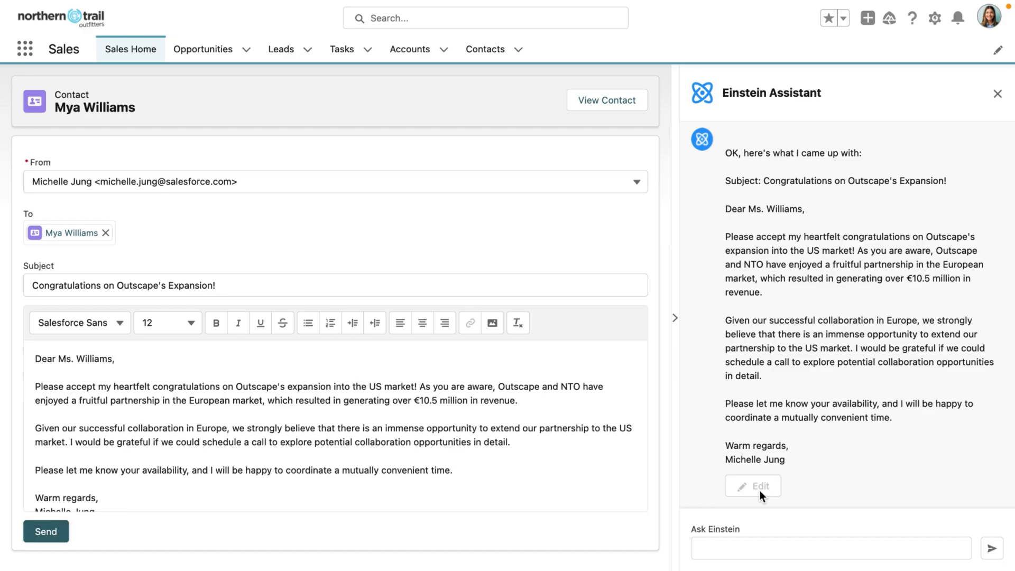
{"action": "left_click", "coordinate": [816, 547]}
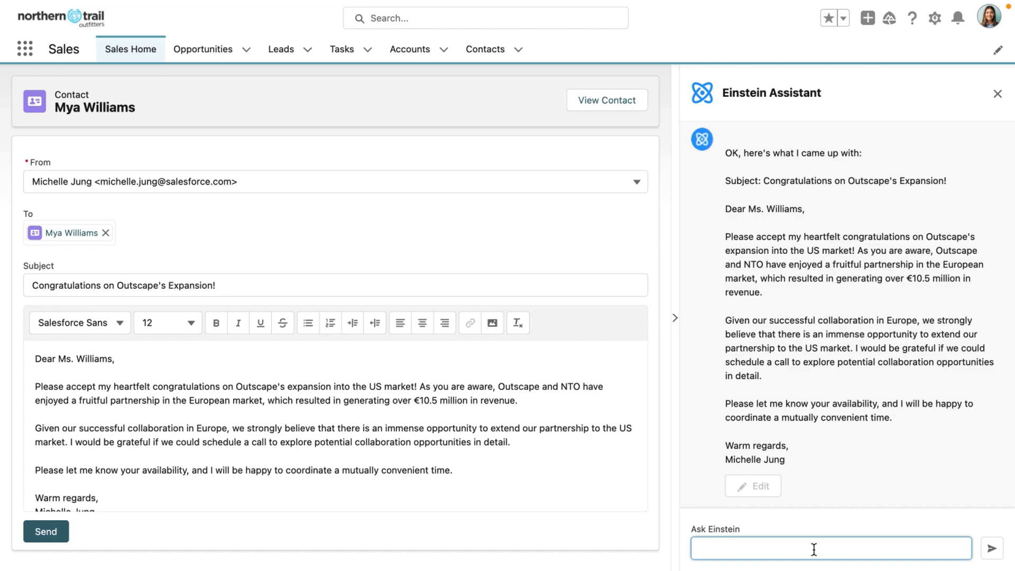
{"action": "type", "text": "make it less formal"}
{"action": "key", "text": "Return"}
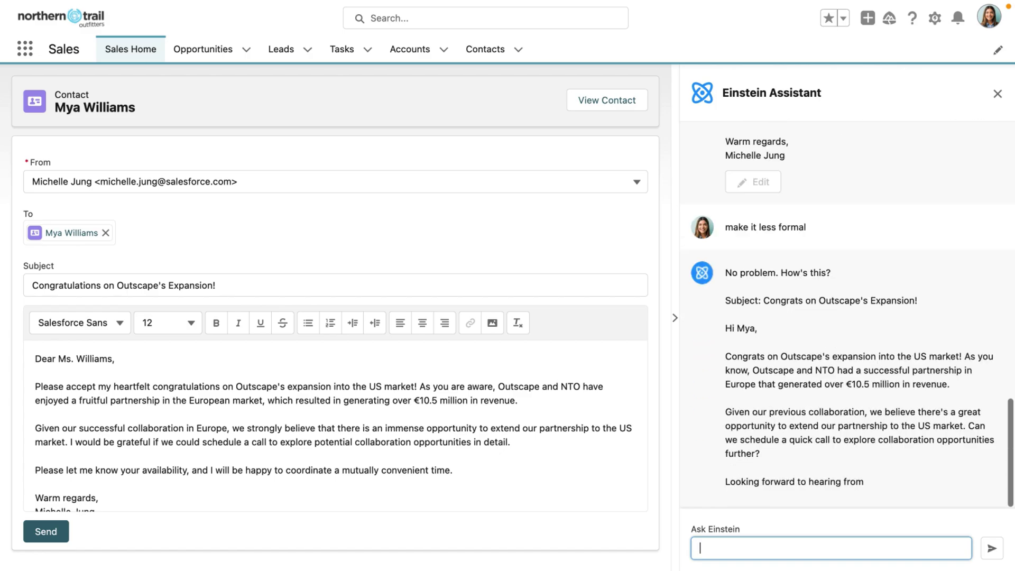
{"action": "left_click", "coordinate": [758, 486]}
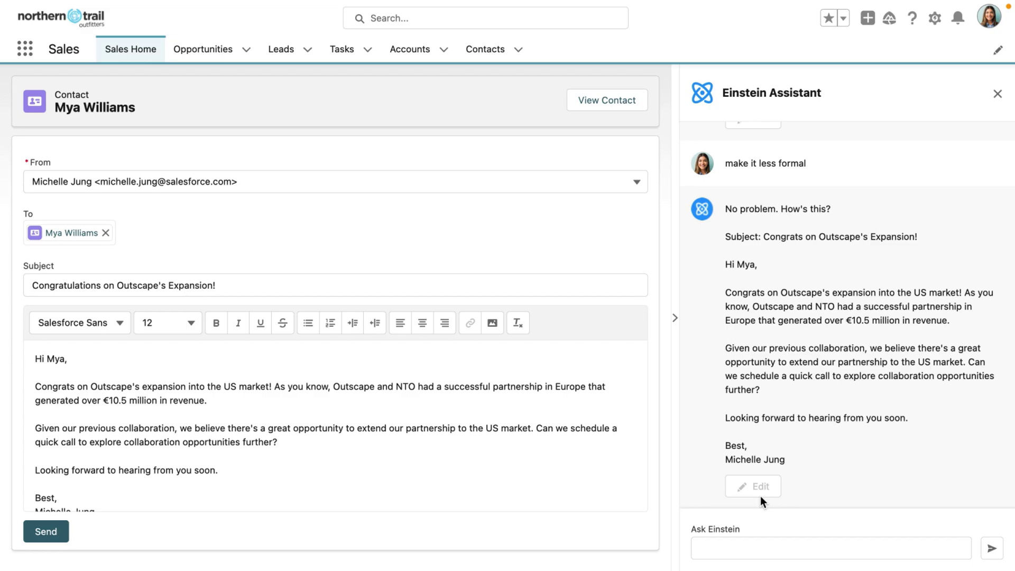
{"action": "left_click", "coordinate": [764, 547]}
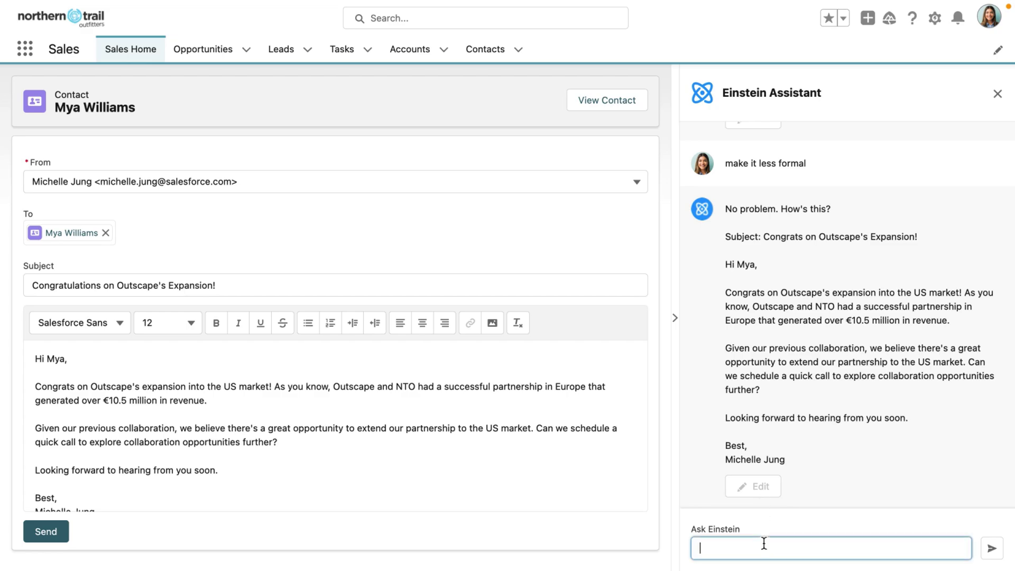
{"action": "type", "text": "create and add an invit"}
{"action": "type", "text": "e to a private slack channel"}
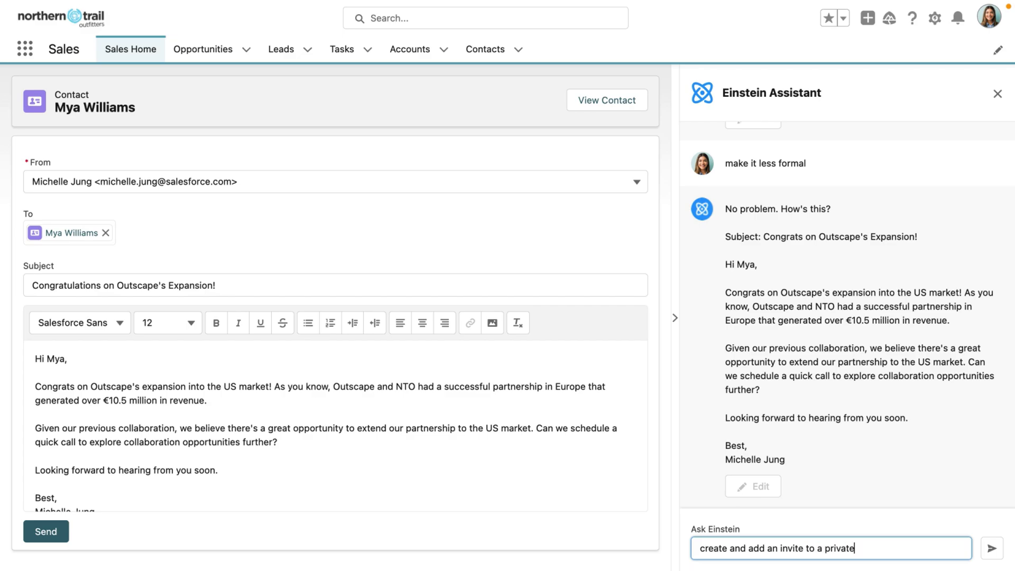
{"action": "key", "text": "Return"}
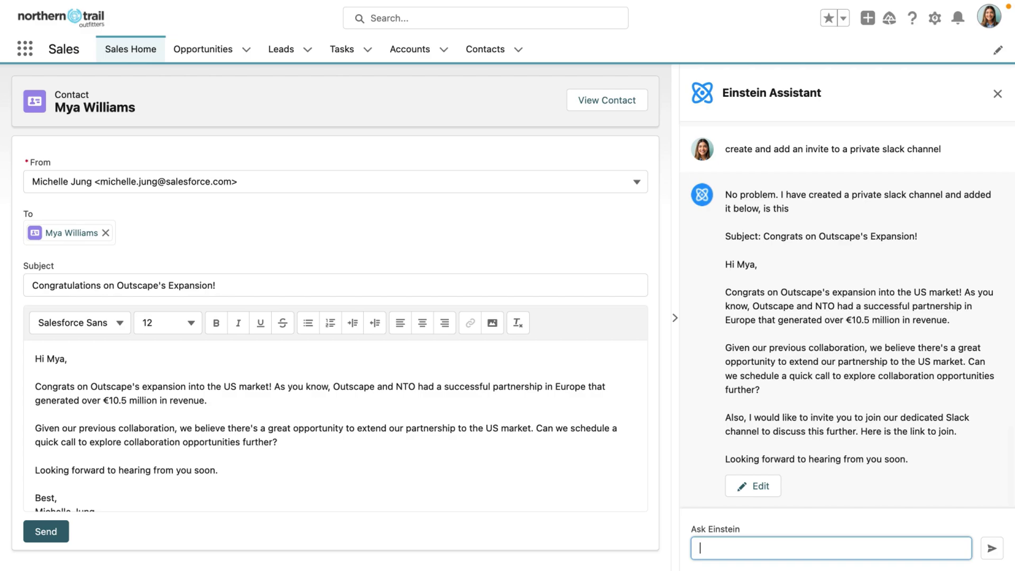
{"action": "left_click", "coordinate": [771, 485]}
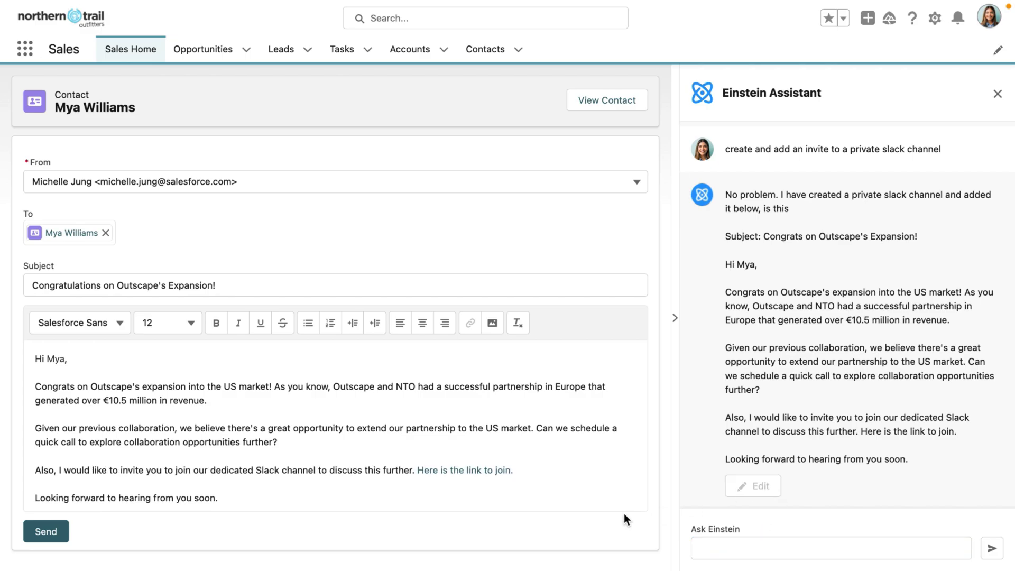
{"action": "left_click", "coordinate": [47, 531]}
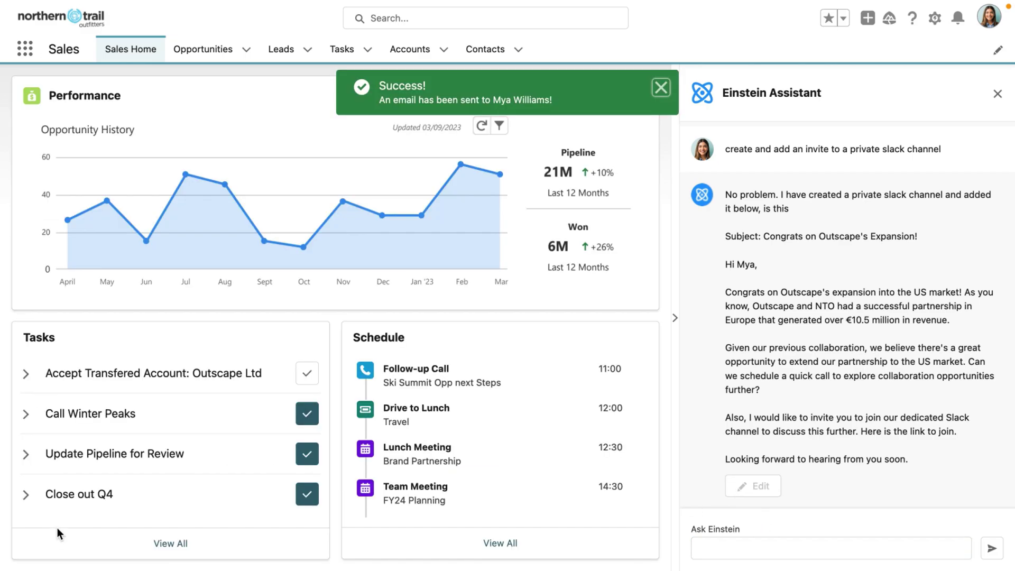